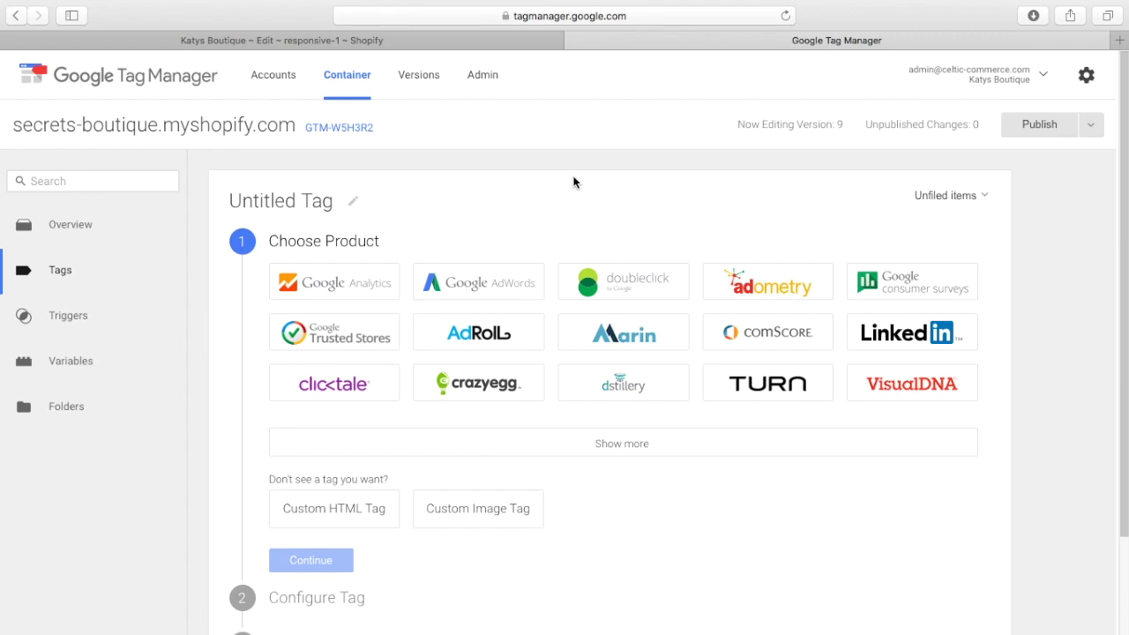
Step: Switch to the Shopify theme editor and examine the google-tag include and its surrounding comments below the body tag in theme.liquid
{"action": "left_click", "coordinate": [387, 42]}
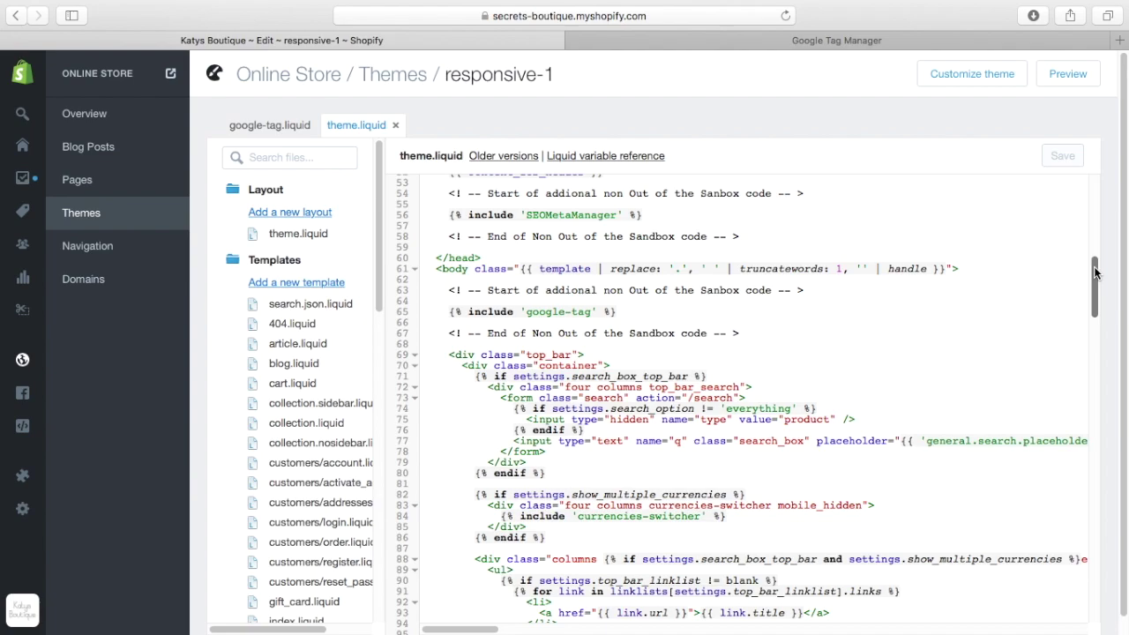
{"action": "left_click_drag", "start_coordinate": [1093, 273], "coordinate": [1094, 276]}
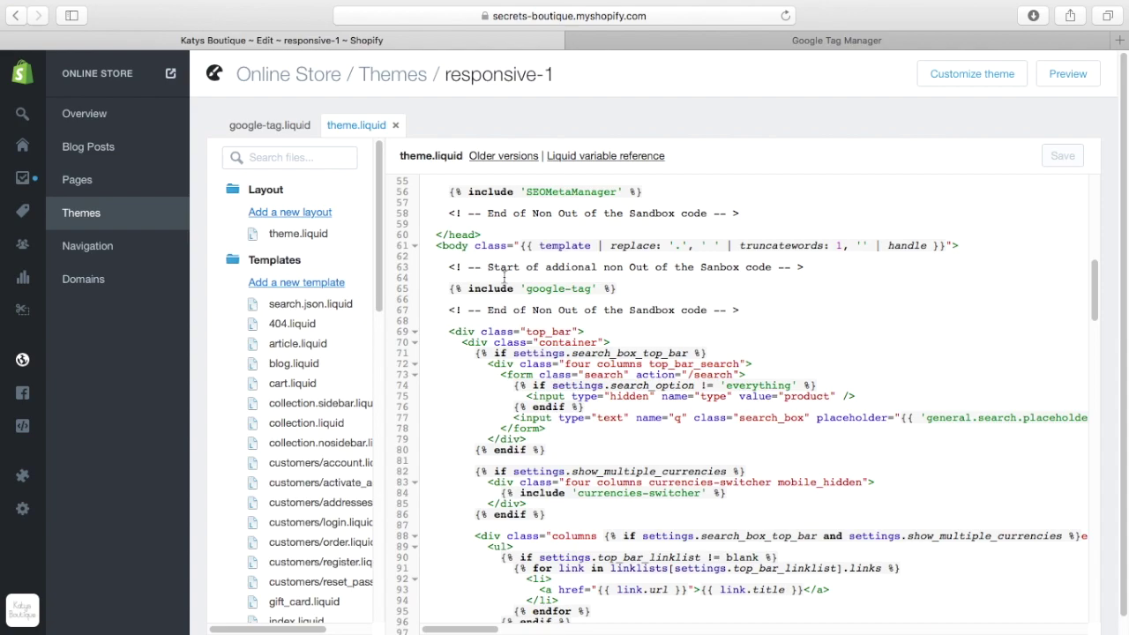
{"action": "left_click_drag", "start_coordinate": [616, 288], "coordinate": [448, 288]}
{"action": "left_click", "coordinate": [691, 277]}
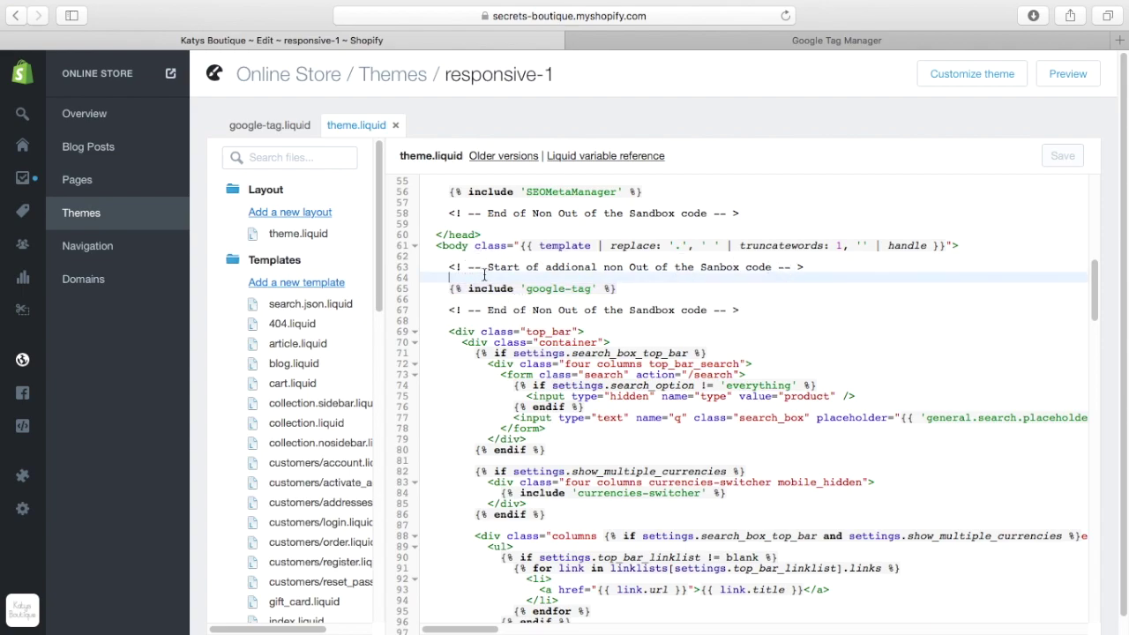
{"action": "left_click_drag", "start_coordinate": [450, 263], "coordinate": [463, 262]}
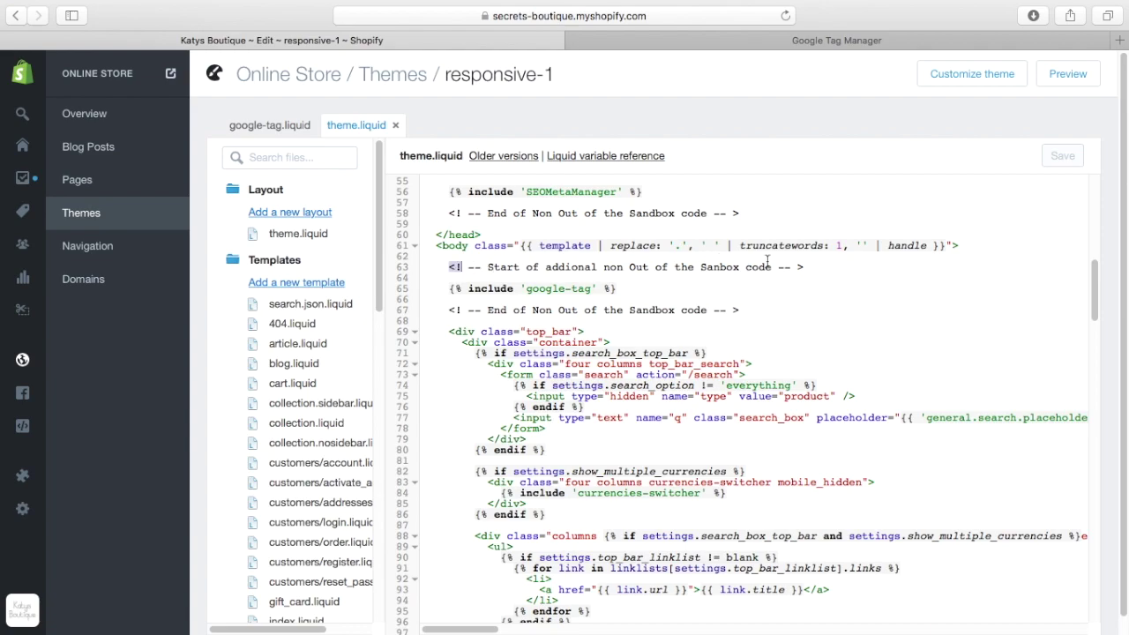
{"action": "right_click", "coordinate": [806, 267]}
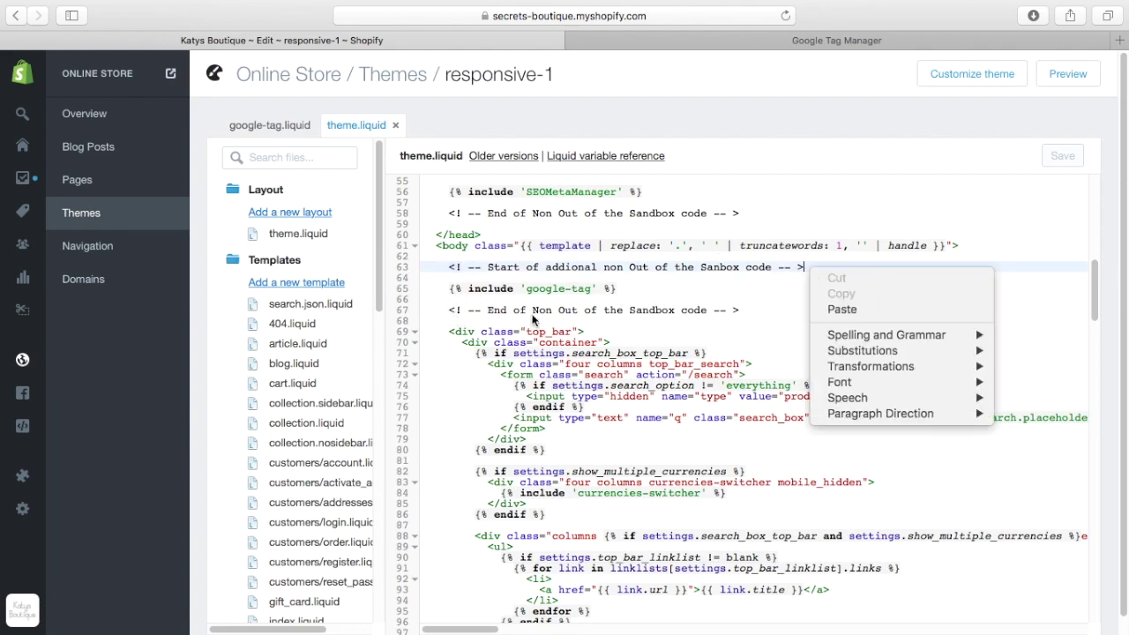
{"action": "right_click", "coordinate": [767, 285]}
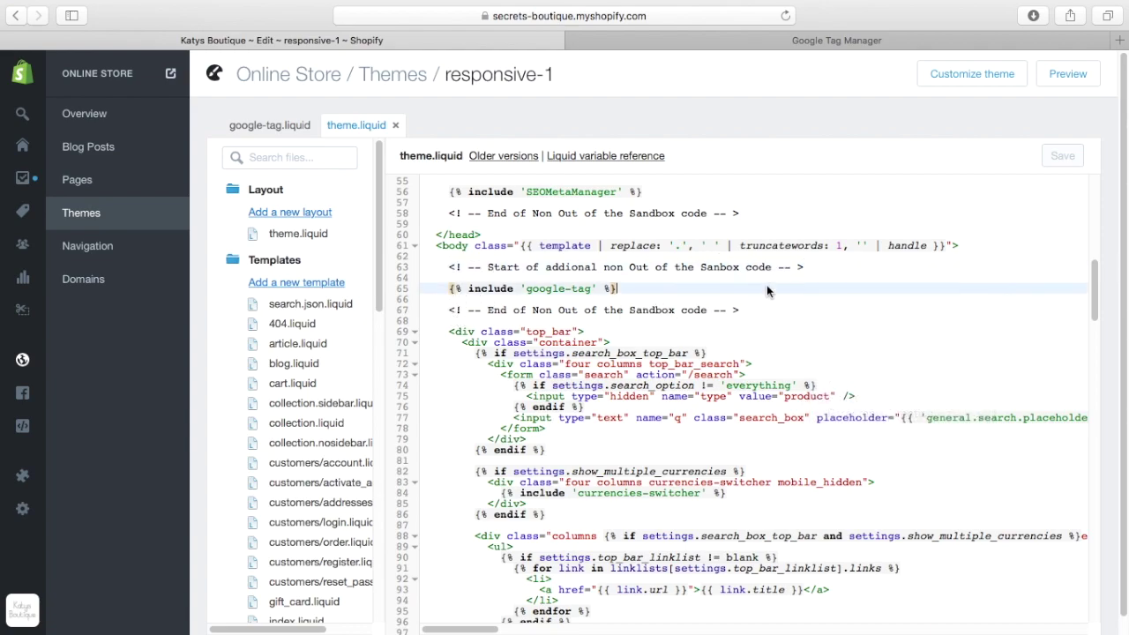
{"action": "left_click", "coordinate": [818, 260]}
Step: Open the google-tag.liquid snippet and examine its full Google Tag Manager code
{"action": "left_click_drag", "start_coordinate": [378, 231], "coordinate": [384, 406]}
{"action": "scroll", "coordinate": [384, 406], "scroll_direction": "down", "scroll_amount": 3}
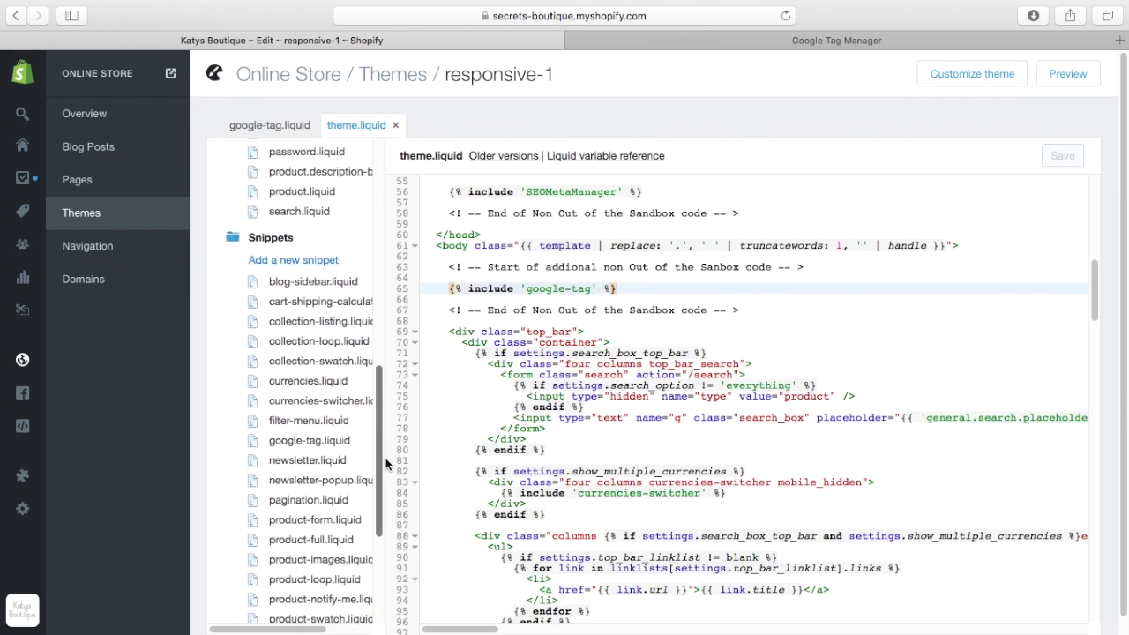
{"action": "left_click_drag", "start_coordinate": [378, 405], "coordinate": [378, 425]}
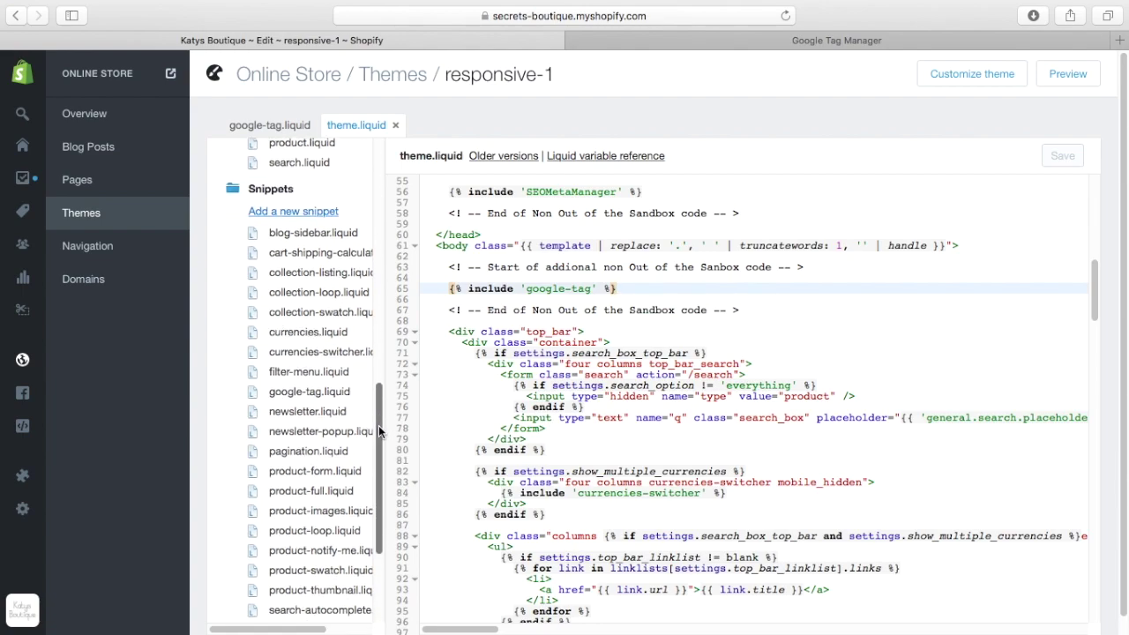
{"action": "left_click", "coordinate": [320, 397]}
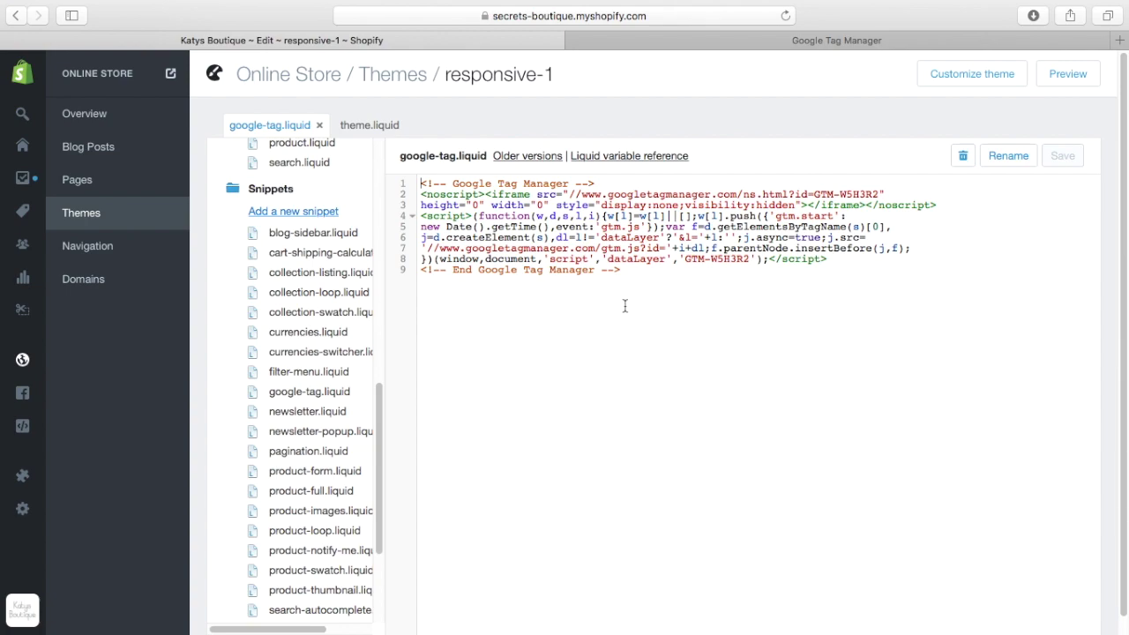
{"action": "left_click", "coordinate": [634, 275]}
{"action": "left_click_drag", "start_coordinate": [626, 271], "coordinate": [423, 184]}
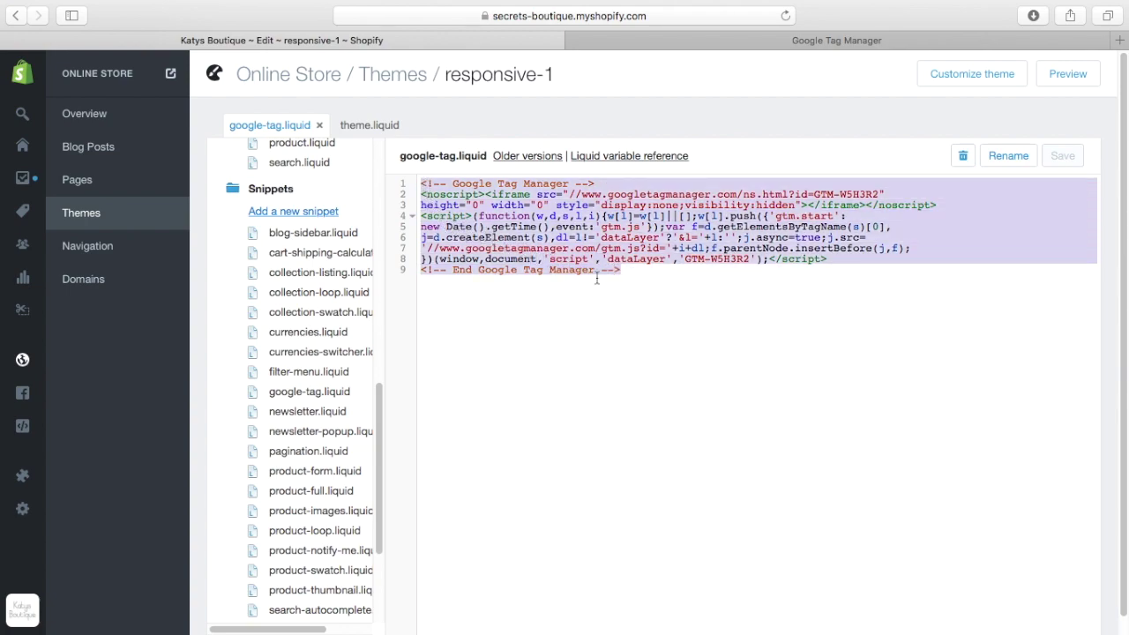
{"action": "right_click", "coordinate": [656, 327]}
{"action": "left_click", "coordinate": [667, 301]}
{"action": "left_click", "coordinate": [659, 275]}
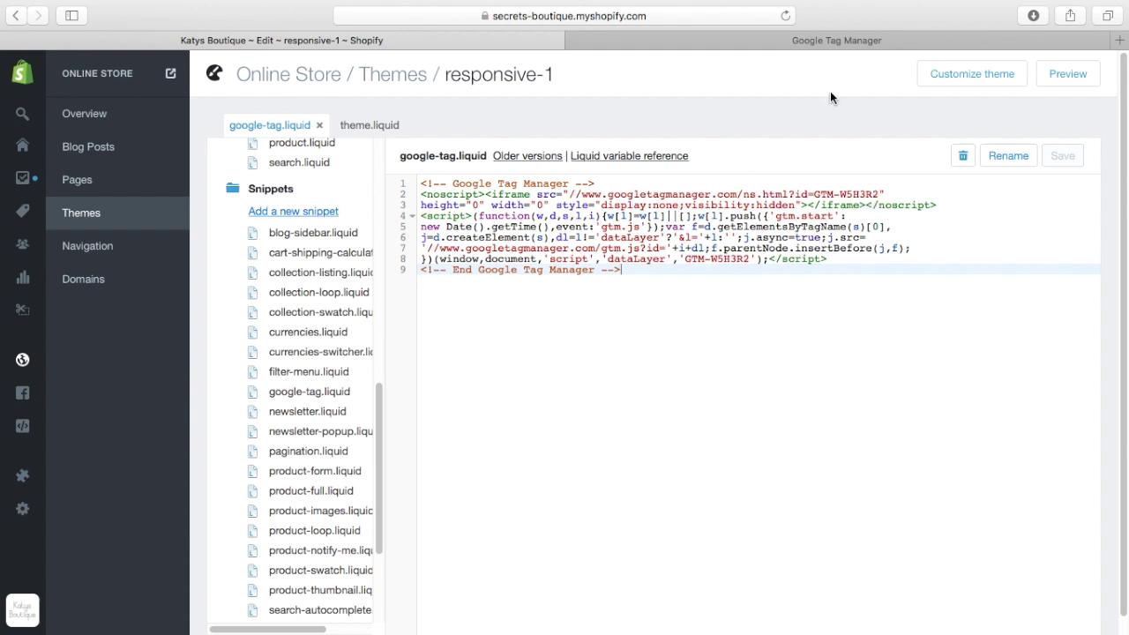
Step: Compare the container ID in Google Tag Manager with the ID in the Shopify google-tag.liquid snippet, ending in Google Tag Manager
{"action": "left_click", "coordinate": [829, 45]}
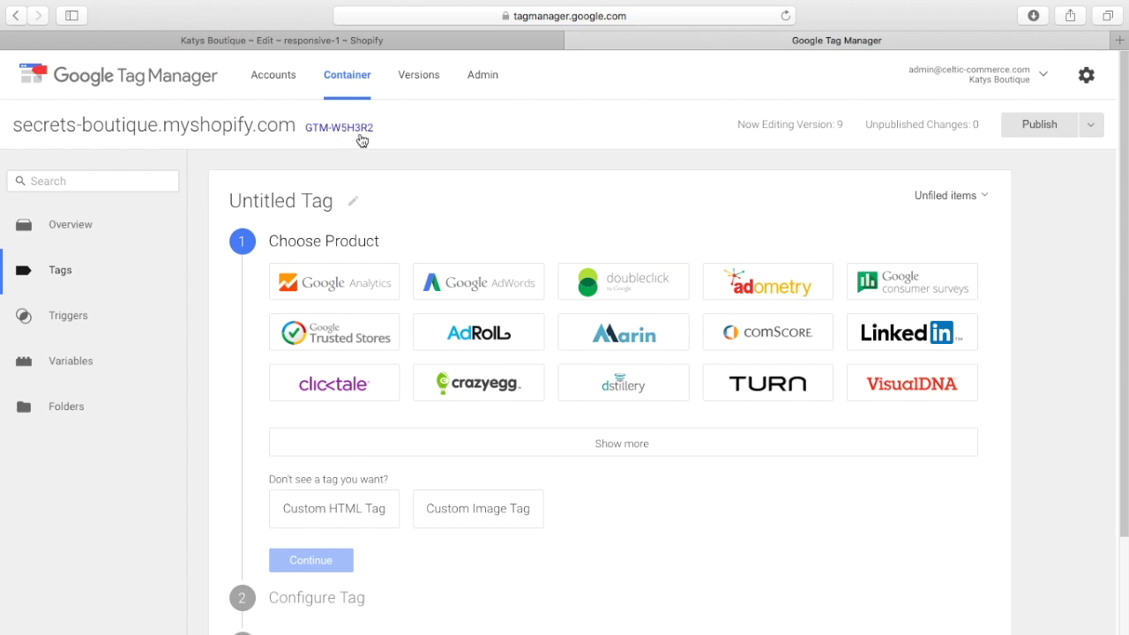
{"action": "left_click", "coordinate": [468, 42]}
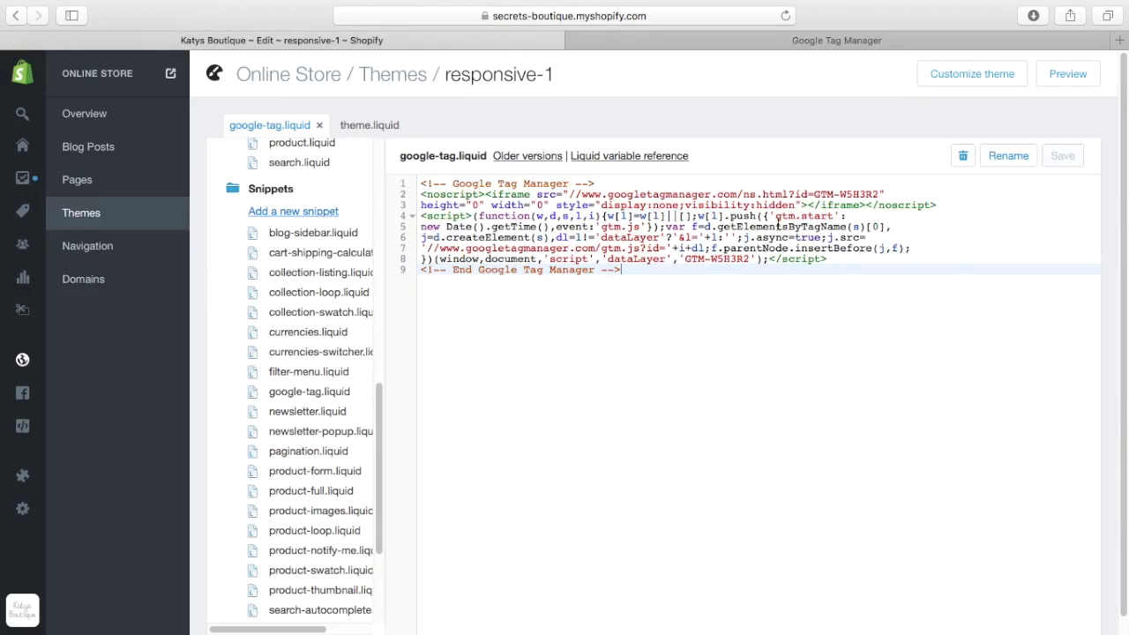
{"action": "left_click", "coordinate": [830, 37]}
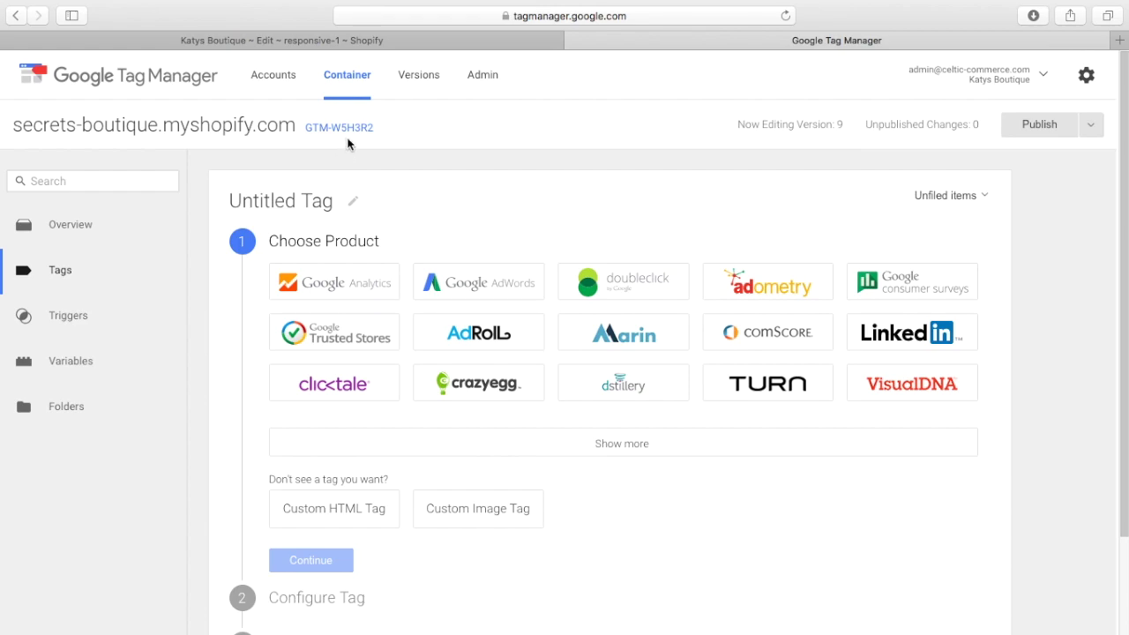
{"action": "left_click", "coordinate": [448, 39]}
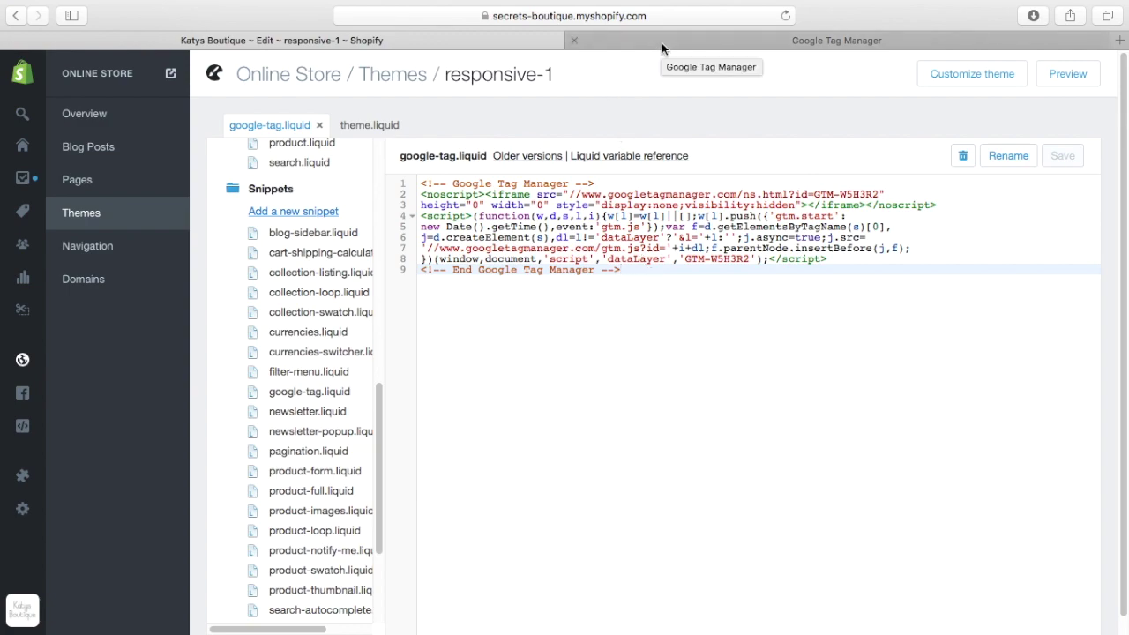
{"action": "left_click", "coordinate": [662, 43]}
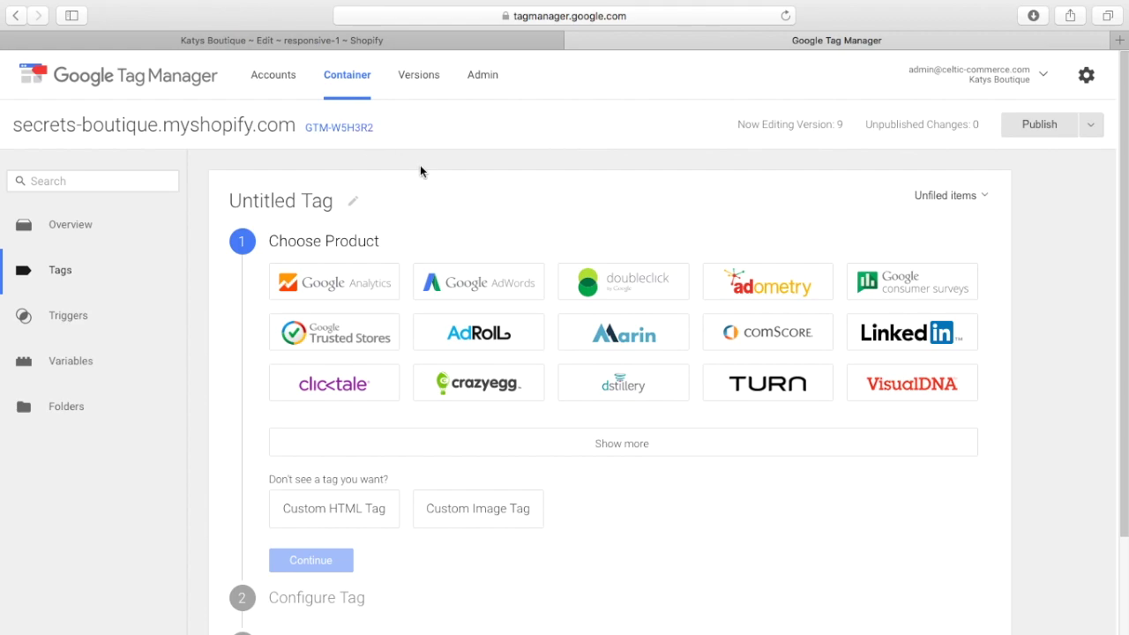
Step: Open a new tag form from the container overview and review the available tag products
{"action": "left_click", "coordinate": [97, 231]}
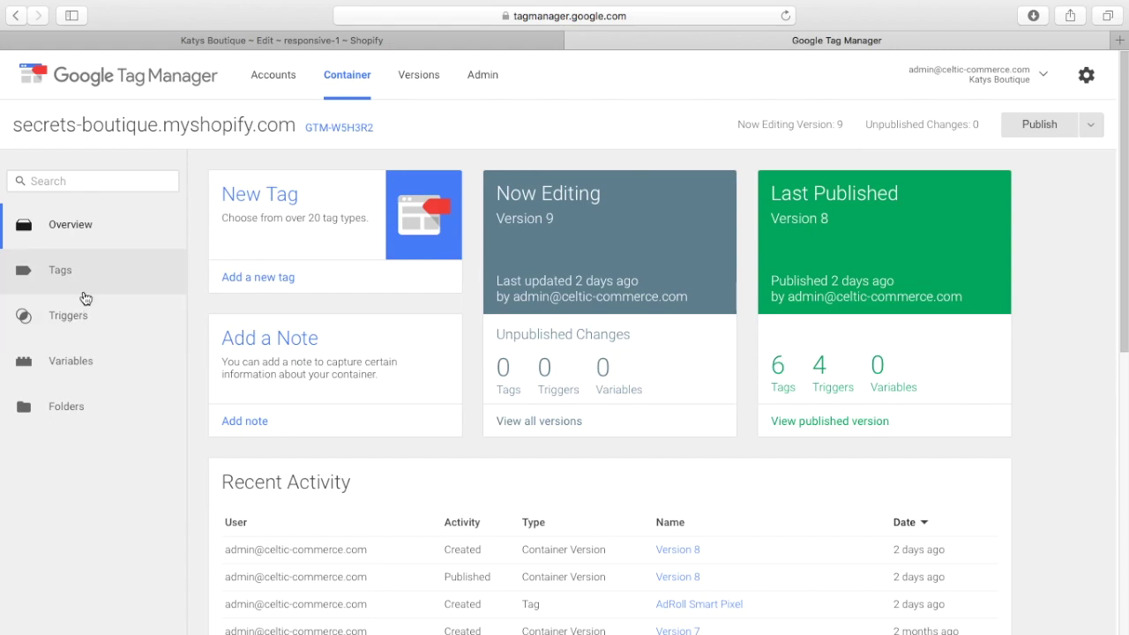
{"action": "left_click", "coordinate": [279, 197]}
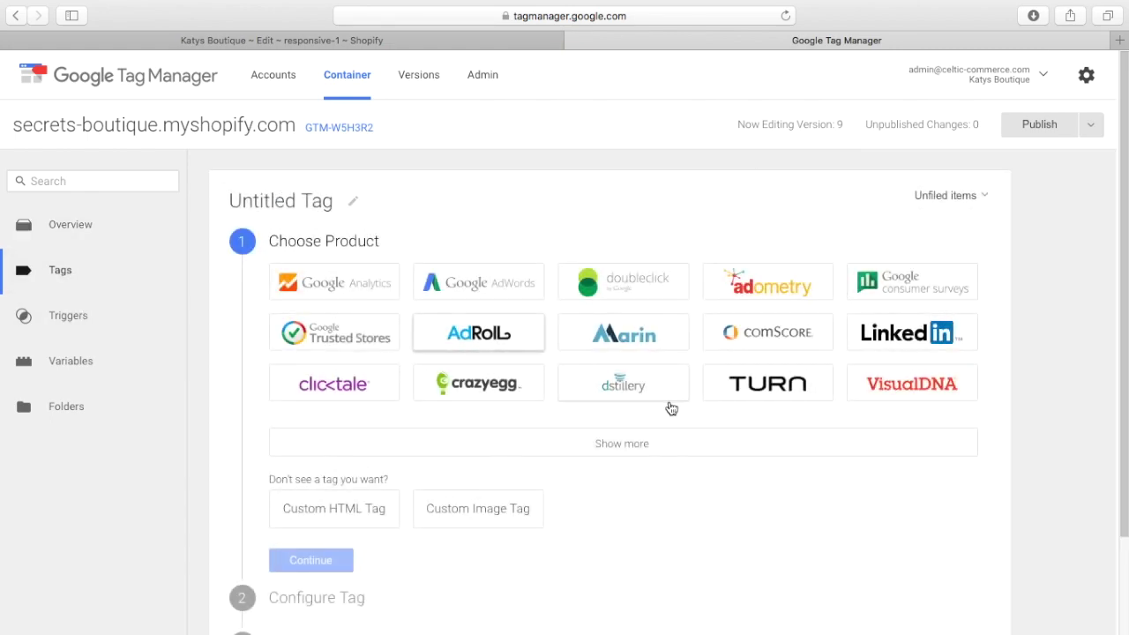
{"action": "scroll", "coordinate": [1028, 244], "scroll_direction": "down", "scroll_amount": 3}
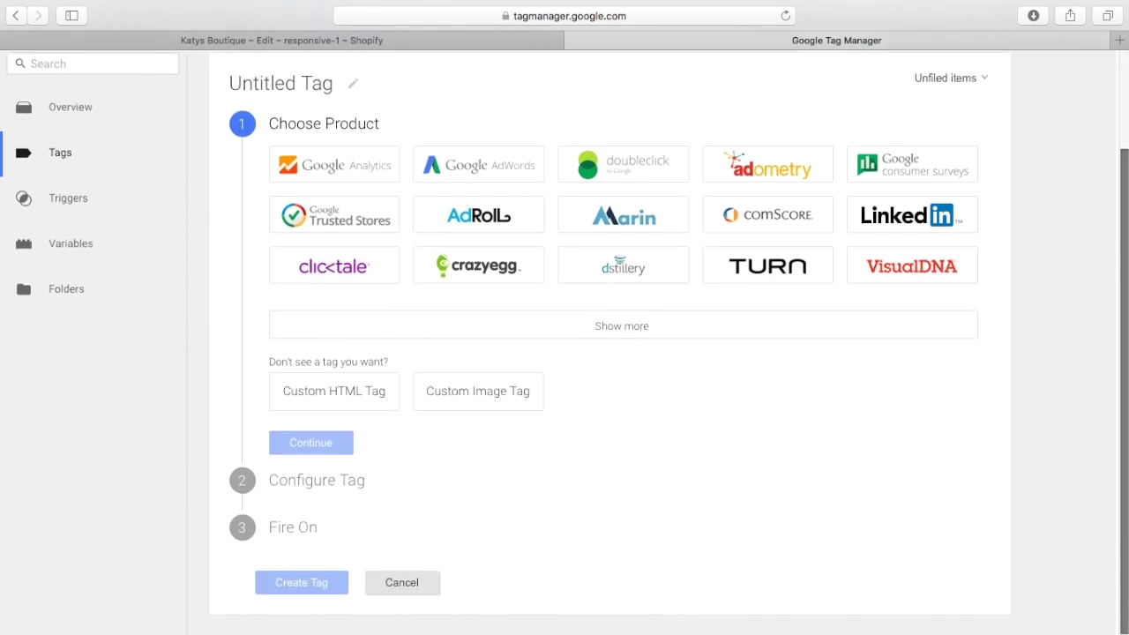
{"action": "scroll", "coordinate": [609, 335], "scroll_direction": "up", "scroll_amount": 3}
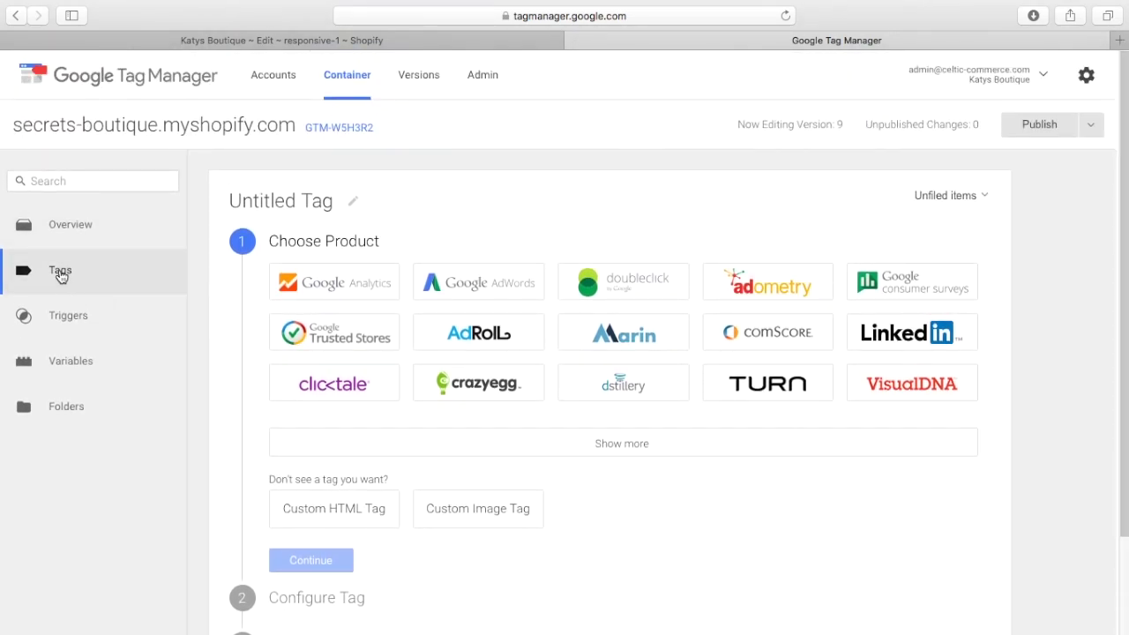
Step: Examine the FB Add To Cart tag's configuration and the Cart Page trigger that fires it
{"action": "left_click", "coordinate": [60, 274]}
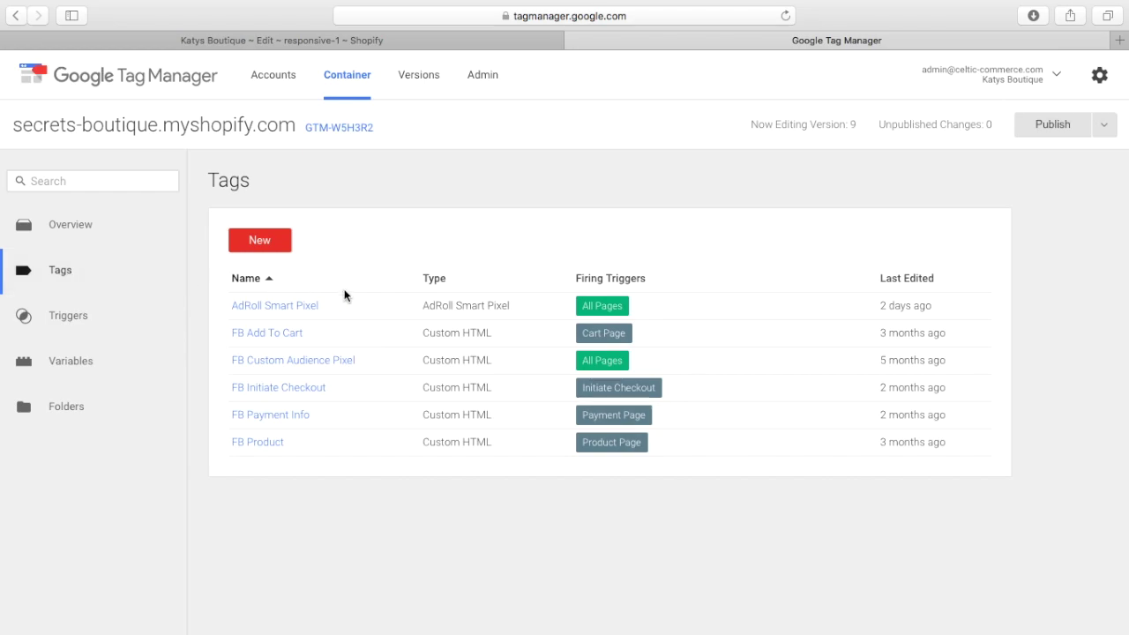
{"action": "left_click", "coordinate": [290, 336]}
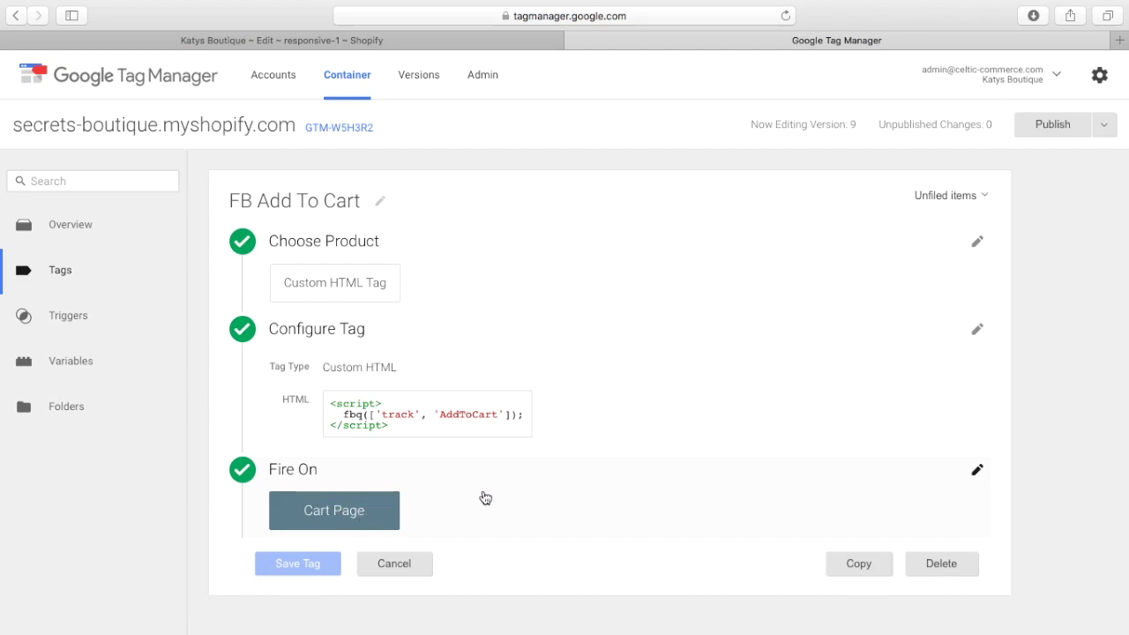
{"action": "left_click", "coordinate": [95, 316]}
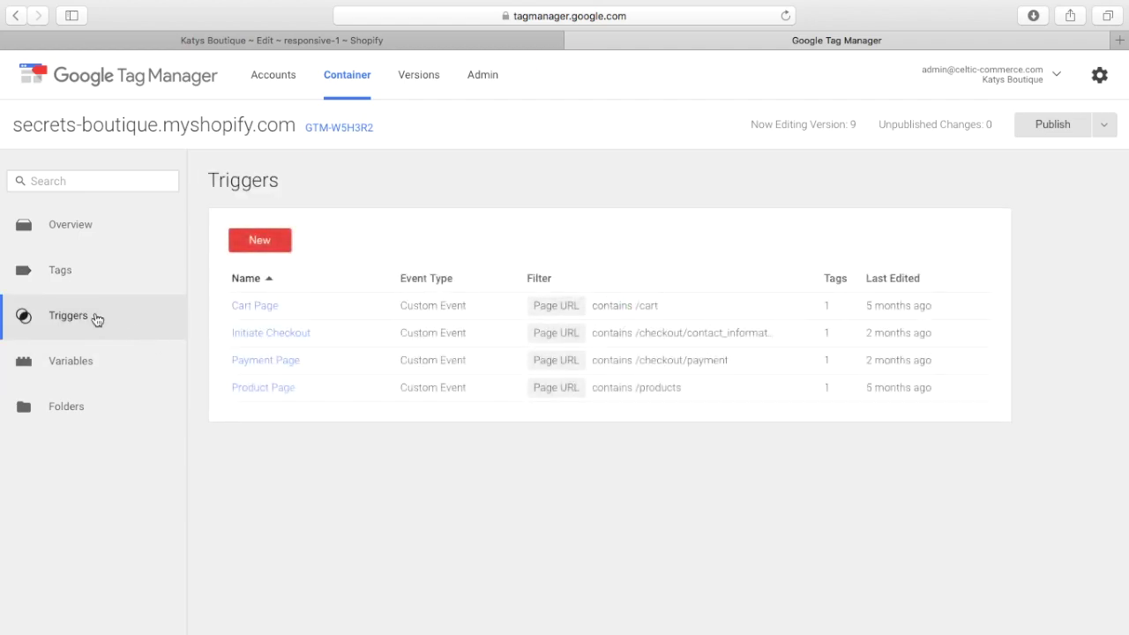
{"action": "left_click", "coordinate": [255, 306]}
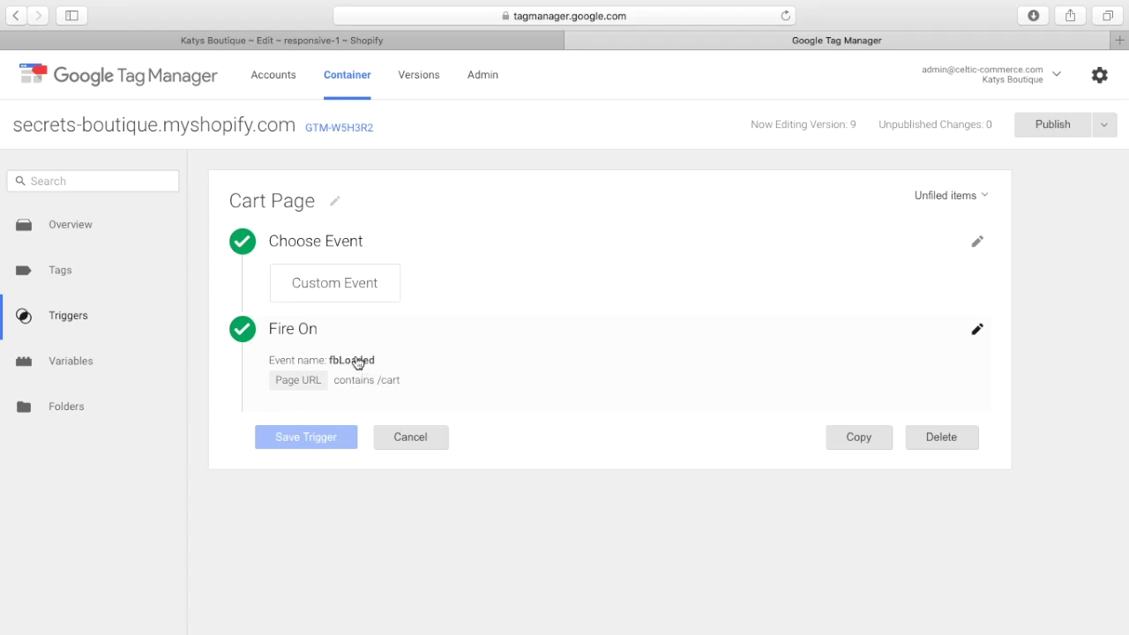
{"action": "left_click", "coordinate": [83, 267]}
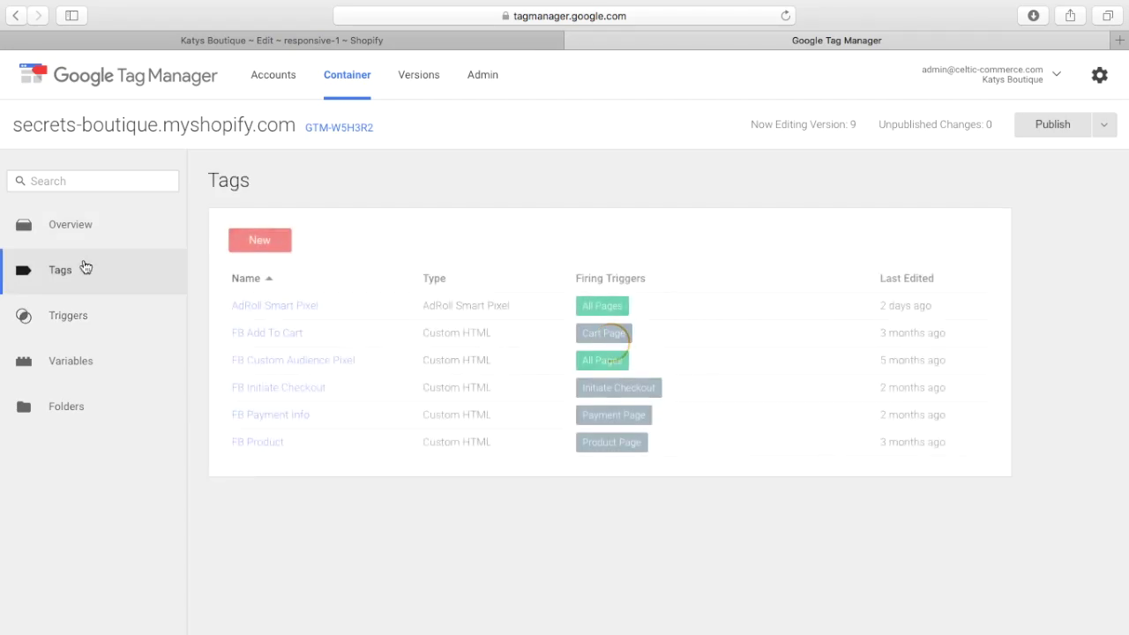
{"action": "left_click", "coordinate": [294, 333]}
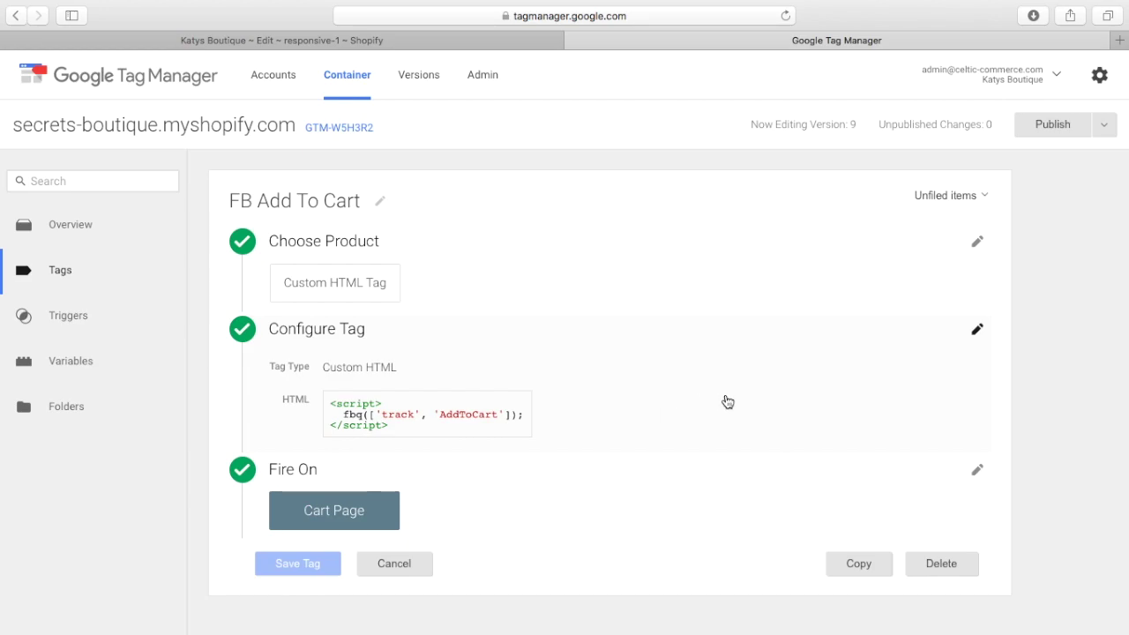
Step: Open the FB Custom Audience Pixel tag and examine its HTML code and firing trigger
{"action": "left_click", "coordinate": [92, 272]}
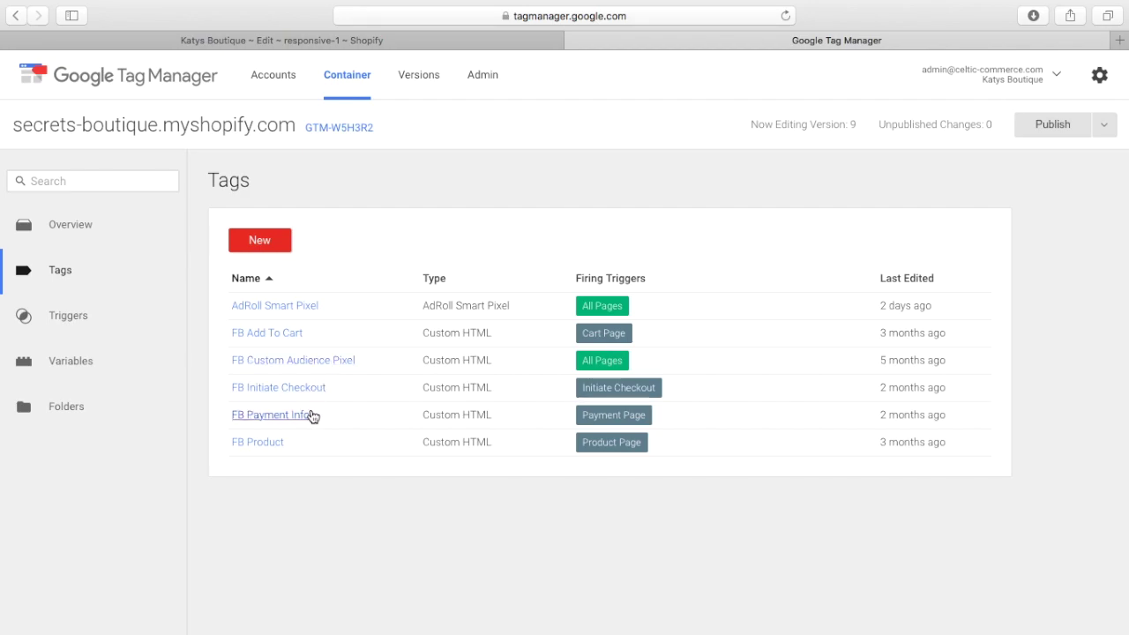
{"action": "left_click", "coordinate": [321, 361]}
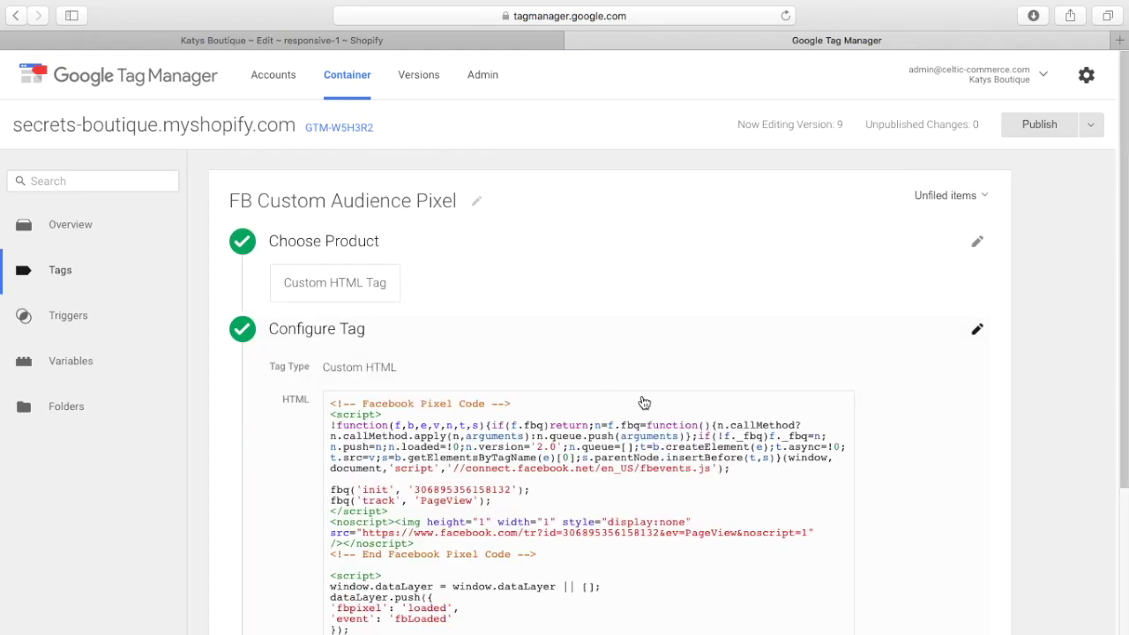
{"action": "scroll", "coordinate": [937, 350], "scroll_direction": "down", "scroll_amount": 3}
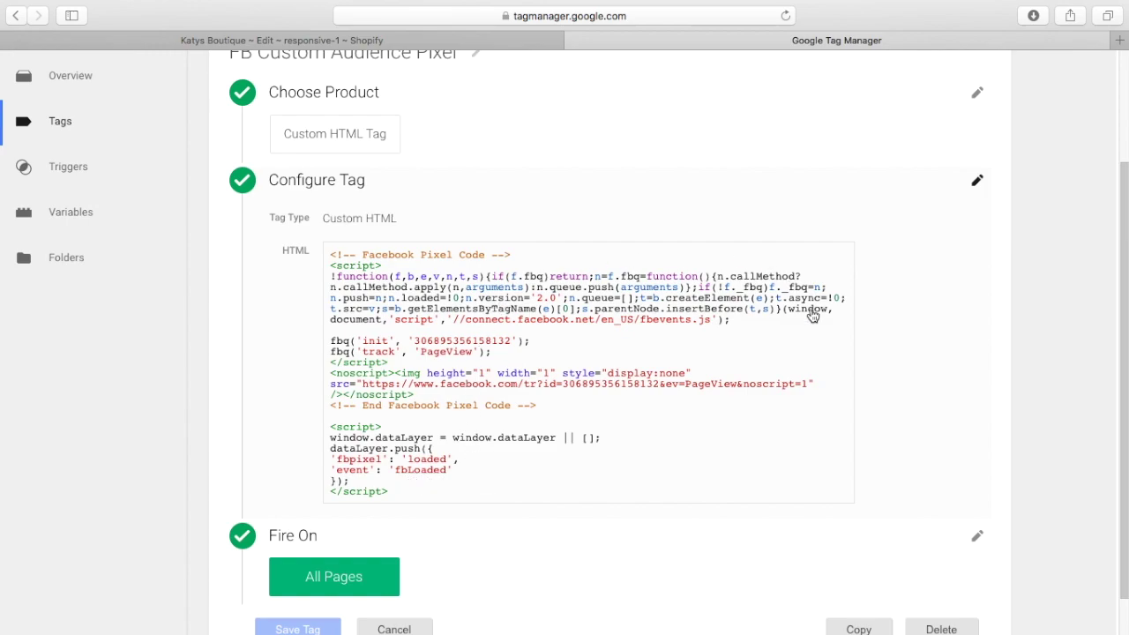
{"action": "scroll", "coordinate": [1120, 309], "scroll_direction": "up", "scroll_amount": 4}
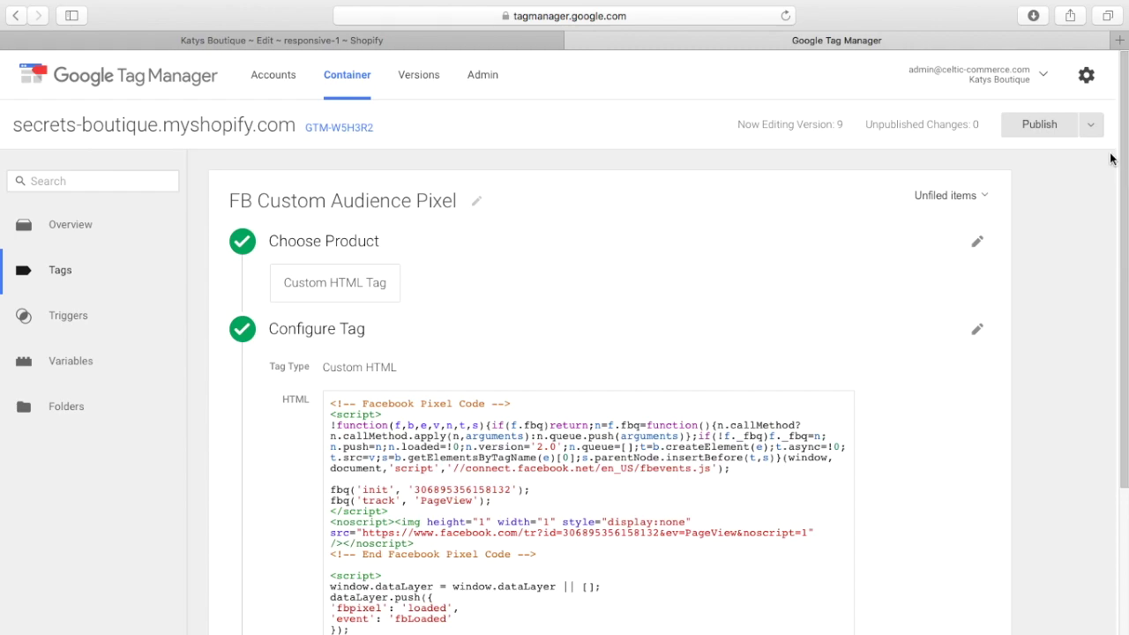
Step: Inspect the AdRoll Smart Pixel tag's settings and start a new tag from the container overview
{"action": "left_click", "coordinate": [16, 18]}
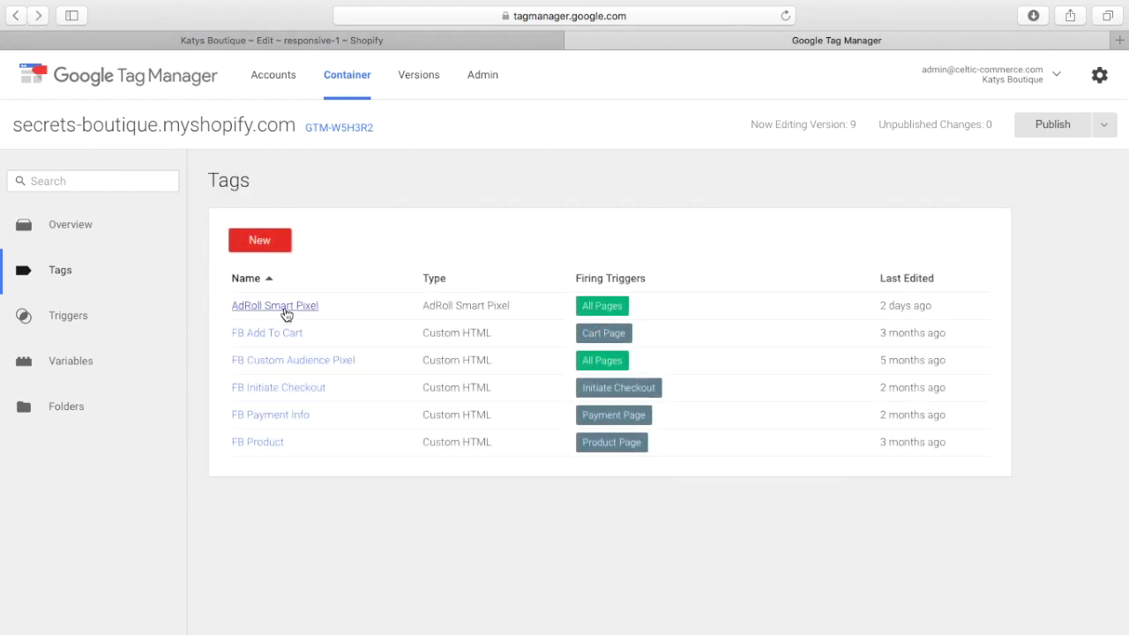
{"action": "left_click", "coordinate": [284, 307]}
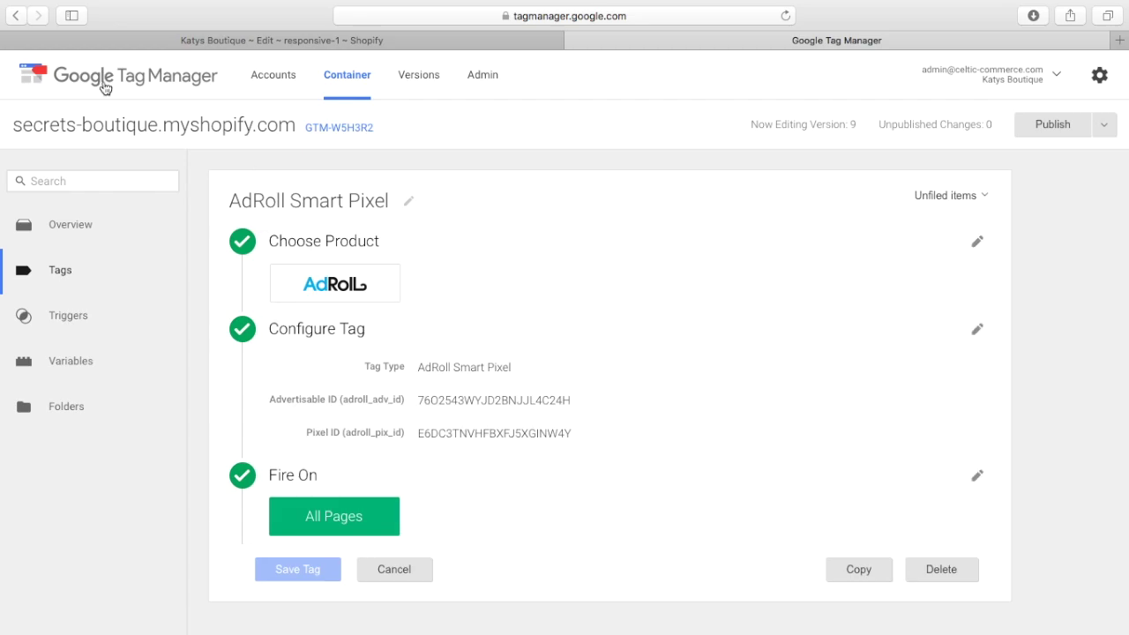
{"action": "left_click", "coordinate": [92, 227]}
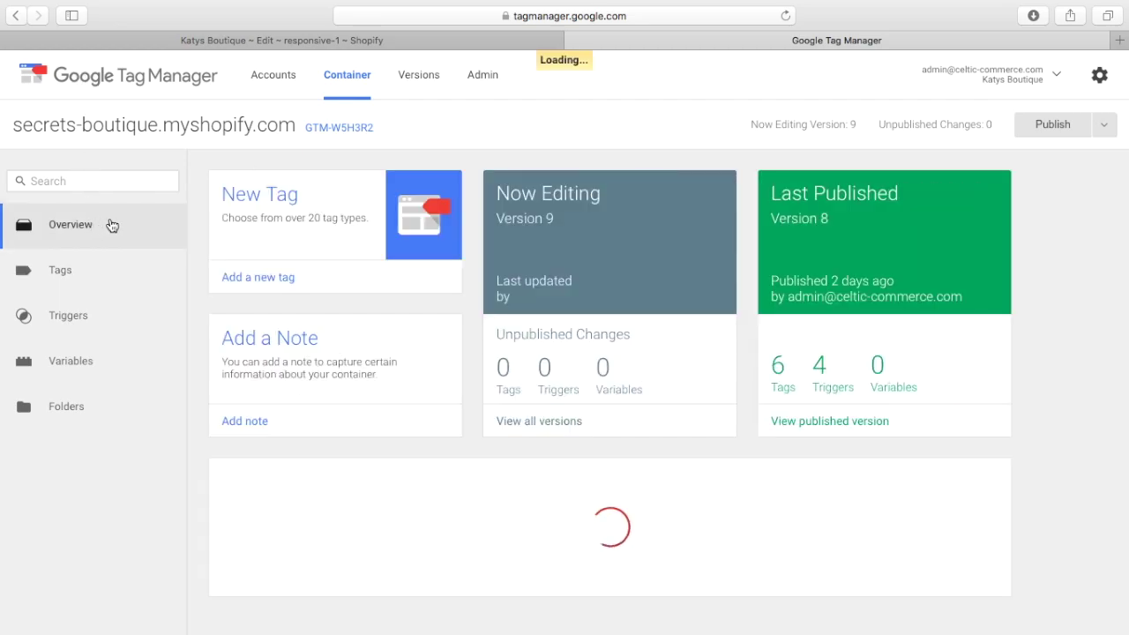
{"action": "left_click", "coordinate": [263, 196]}
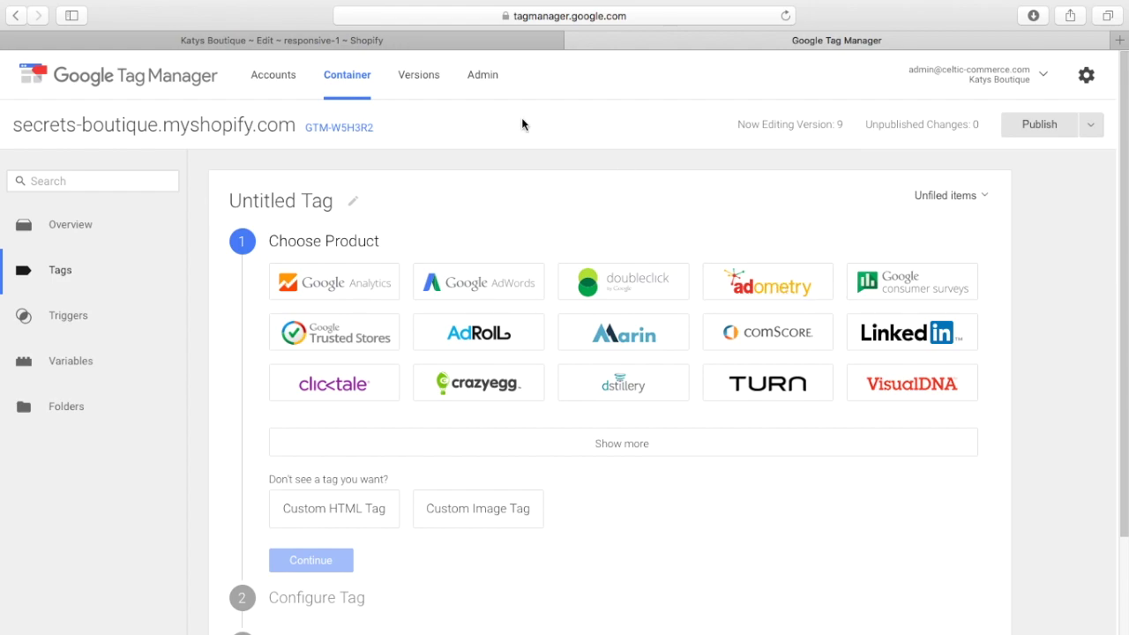
Step: Review the google-tag include in theme.liquid and the Snippets list in the Shopify theme editor, and return to Google Tag Manager
{"action": "left_click", "coordinate": [444, 40]}
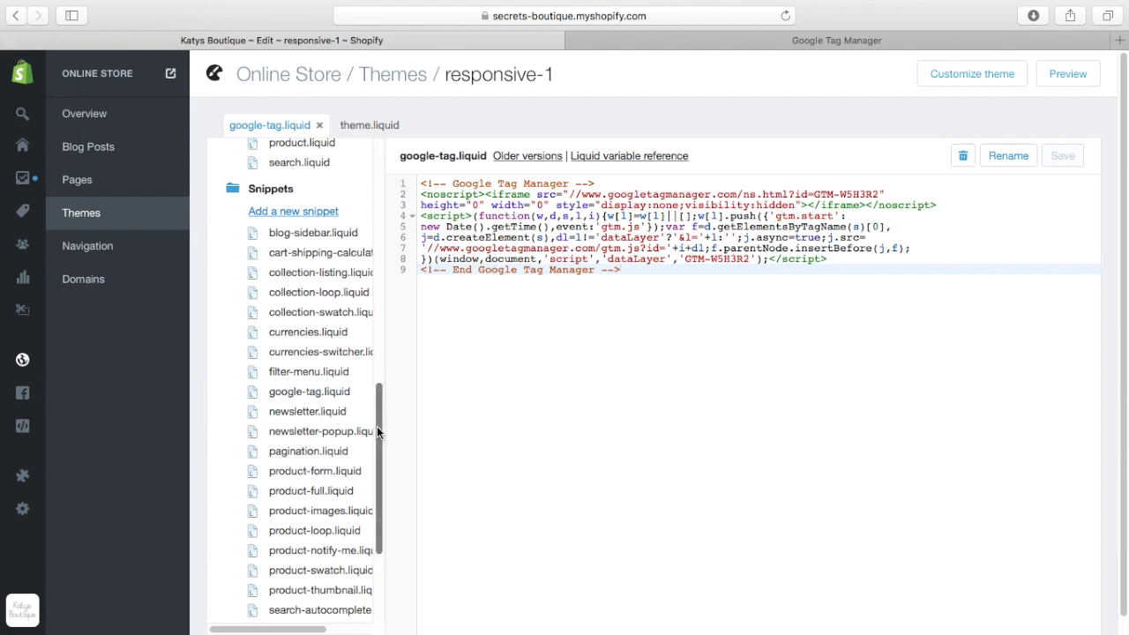
{"action": "left_click_drag", "start_coordinate": [376, 426], "coordinate": [320, 98]}
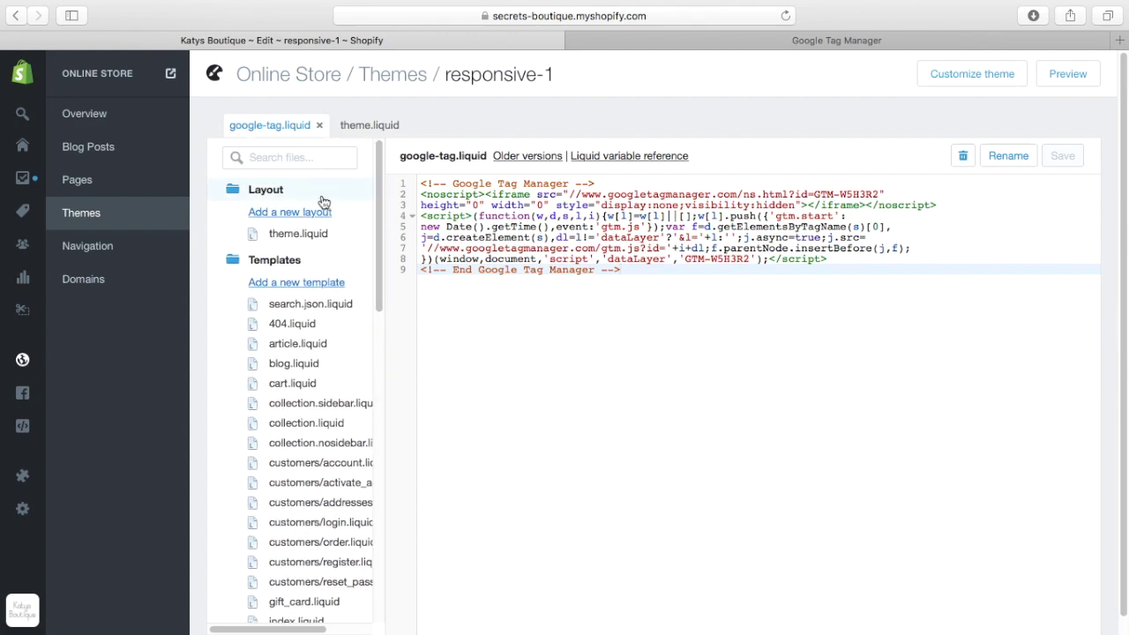
{"action": "left_click", "coordinate": [313, 233]}
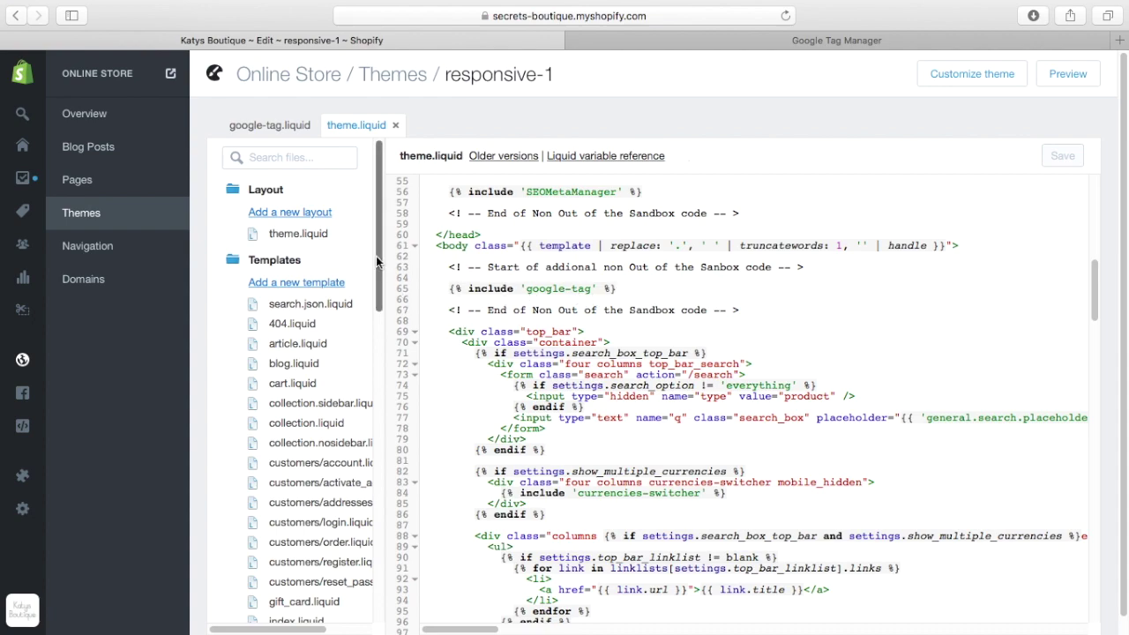
{"action": "left_click_drag", "start_coordinate": [376, 255], "coordinate": [432, 459]}
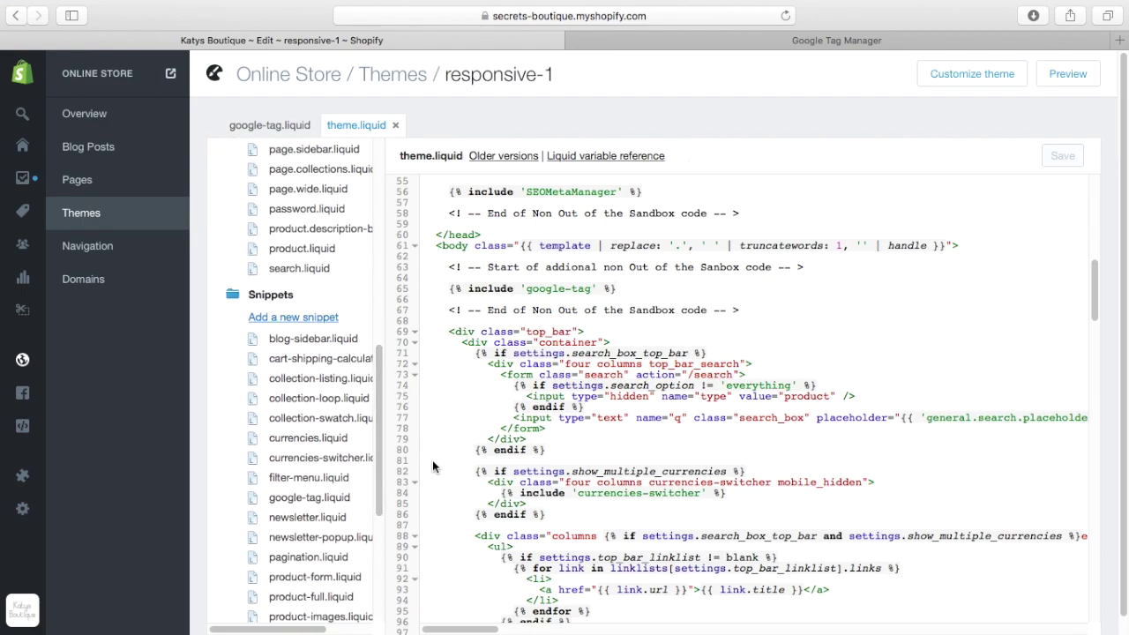
{"action": "left_click", "coordinate": [644, 40]}
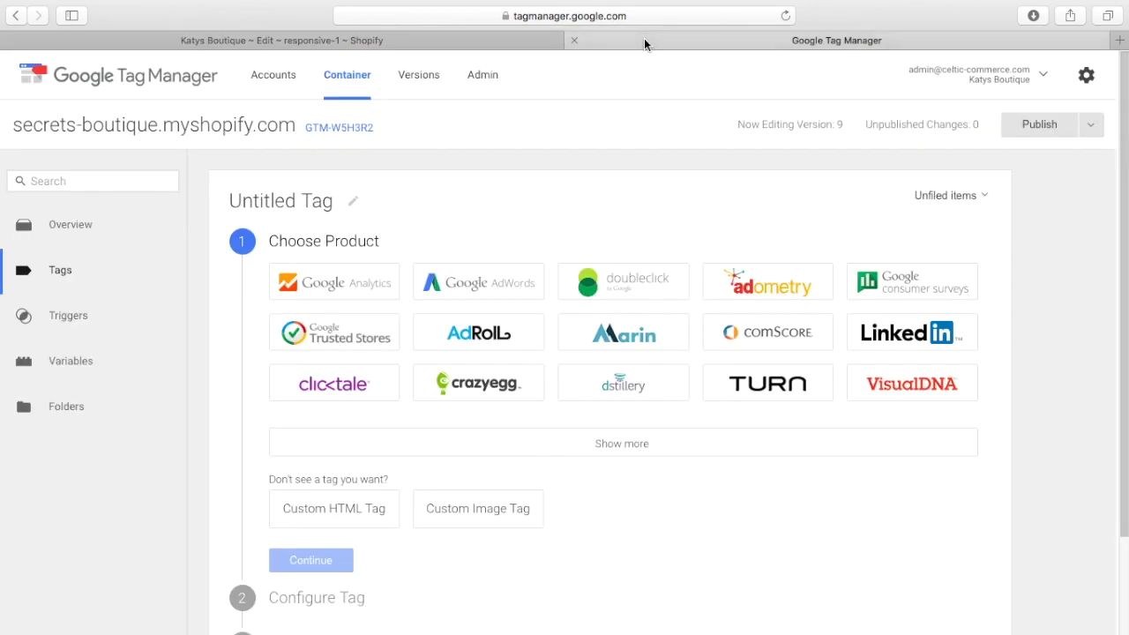